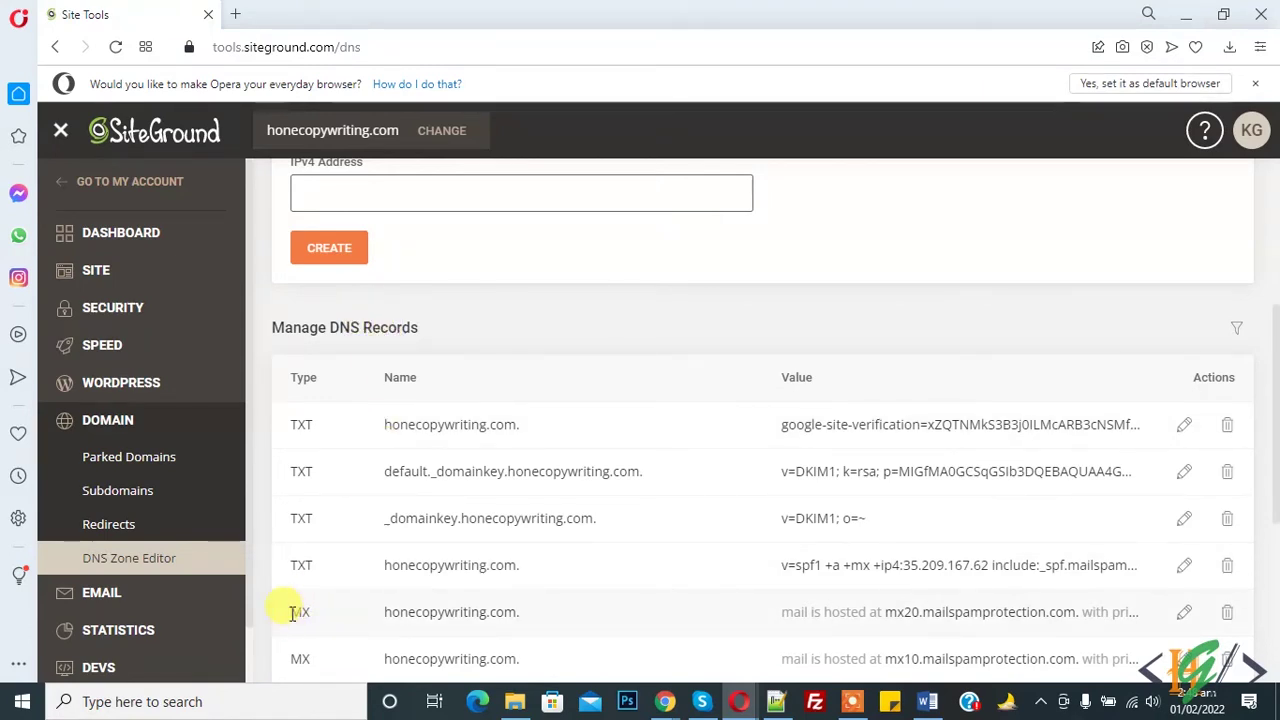
Delete the old mx20 and mx10 mailspamprotection.com MX records, confirming each deletion
{"action": "left_click_drag", "start_coordinate": [292, 610], "coordinate": [314, 610]}
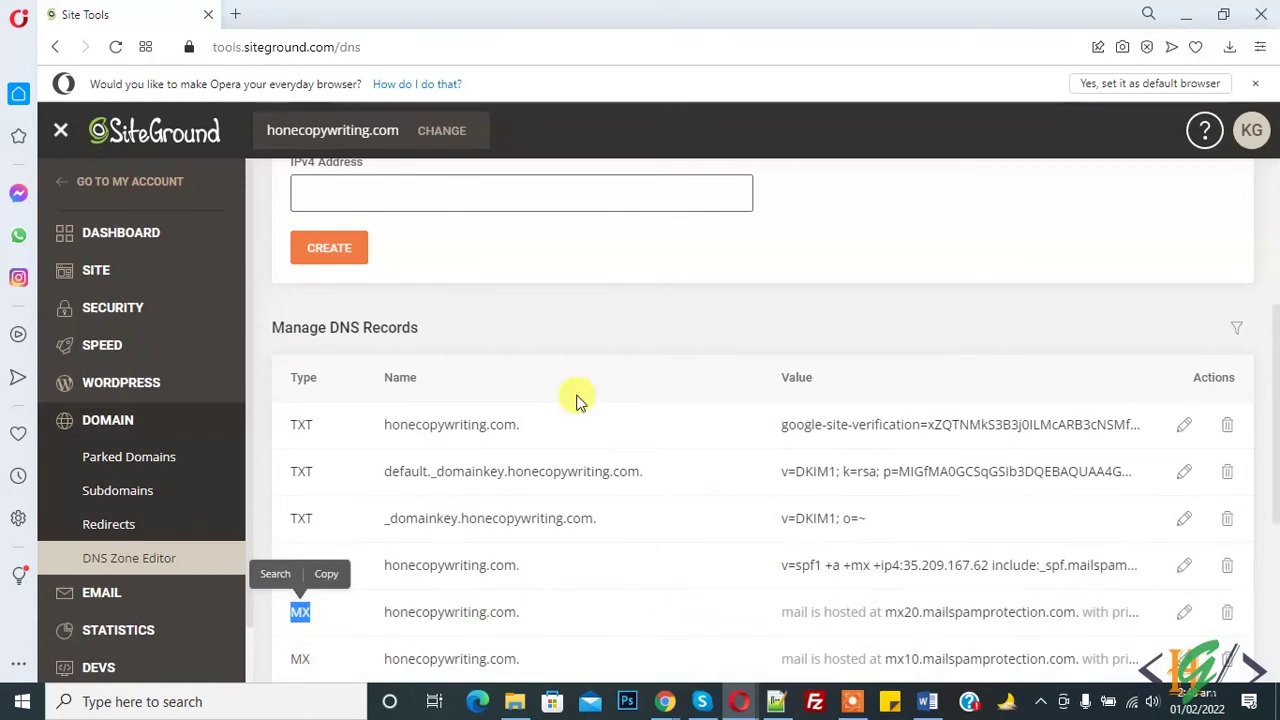
{"action": "left_click", "coordinate": [1227, 612]}
{"action": "left_click", "coordinate": [811, 490]}
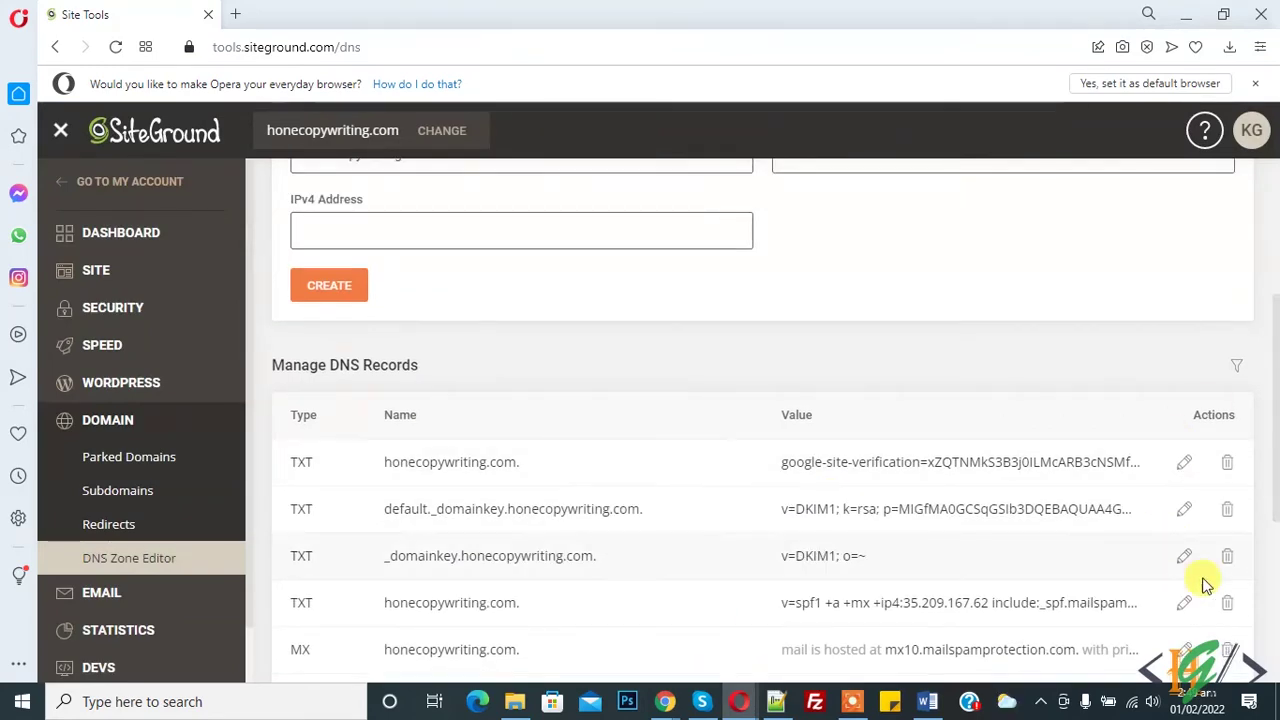
{"action": "left_click", "coordinate": [1230, 650]}
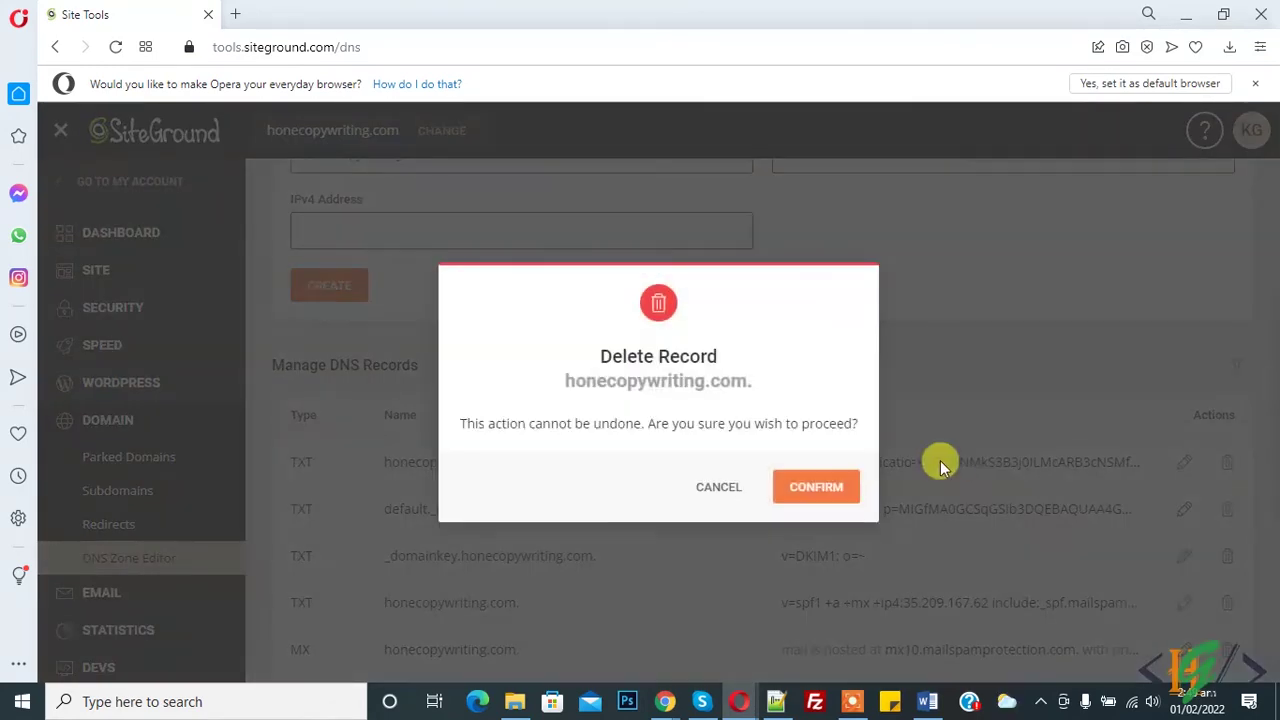
{"action": "left_click", "coordinate": [845, 489]}
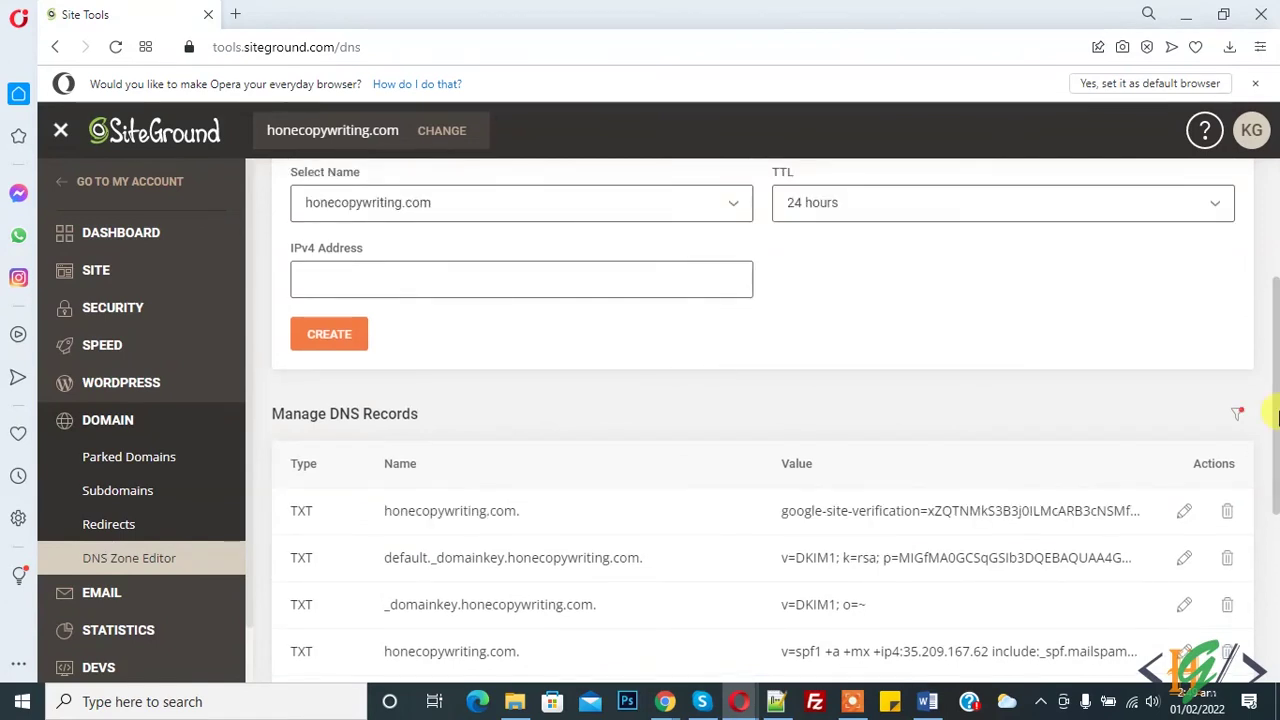
Switch the Create New Record form to the MX record type
{"action": "left_click_drag", "start_coordinate": [1276, 418], "coordinate": [1276, 327]}
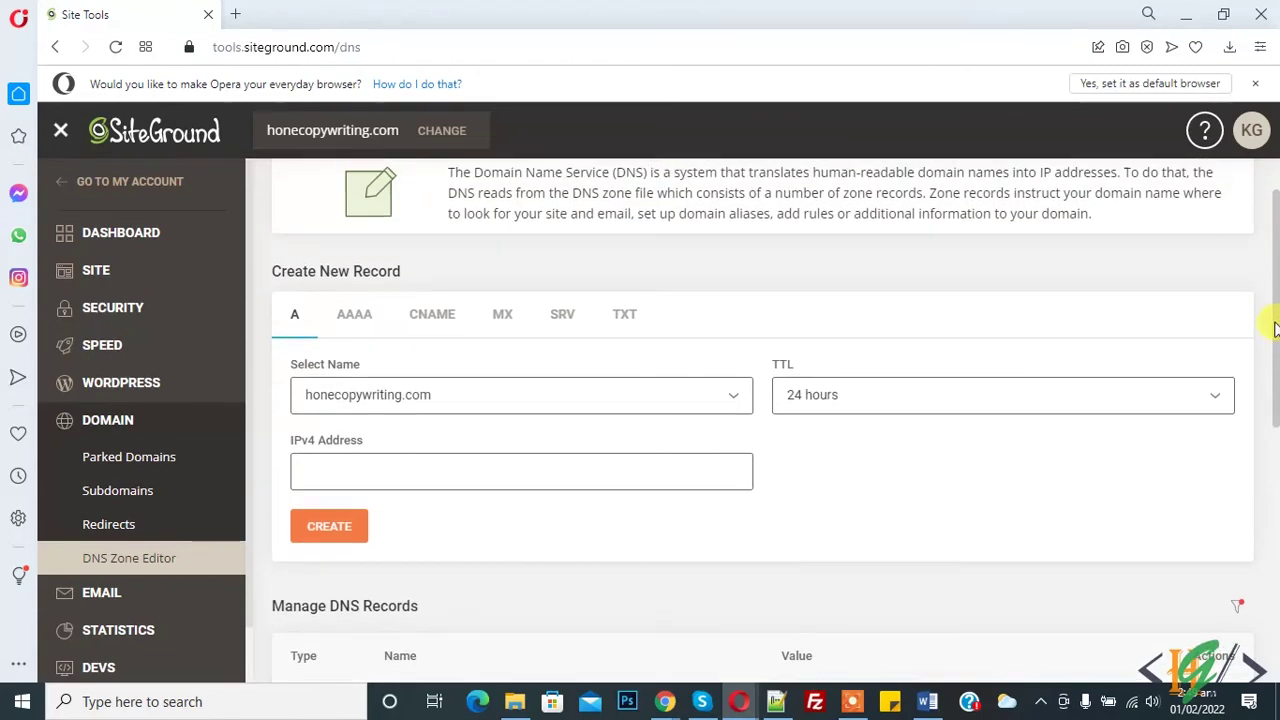
{"action": "left_click", "coordinate": [508, 324]}
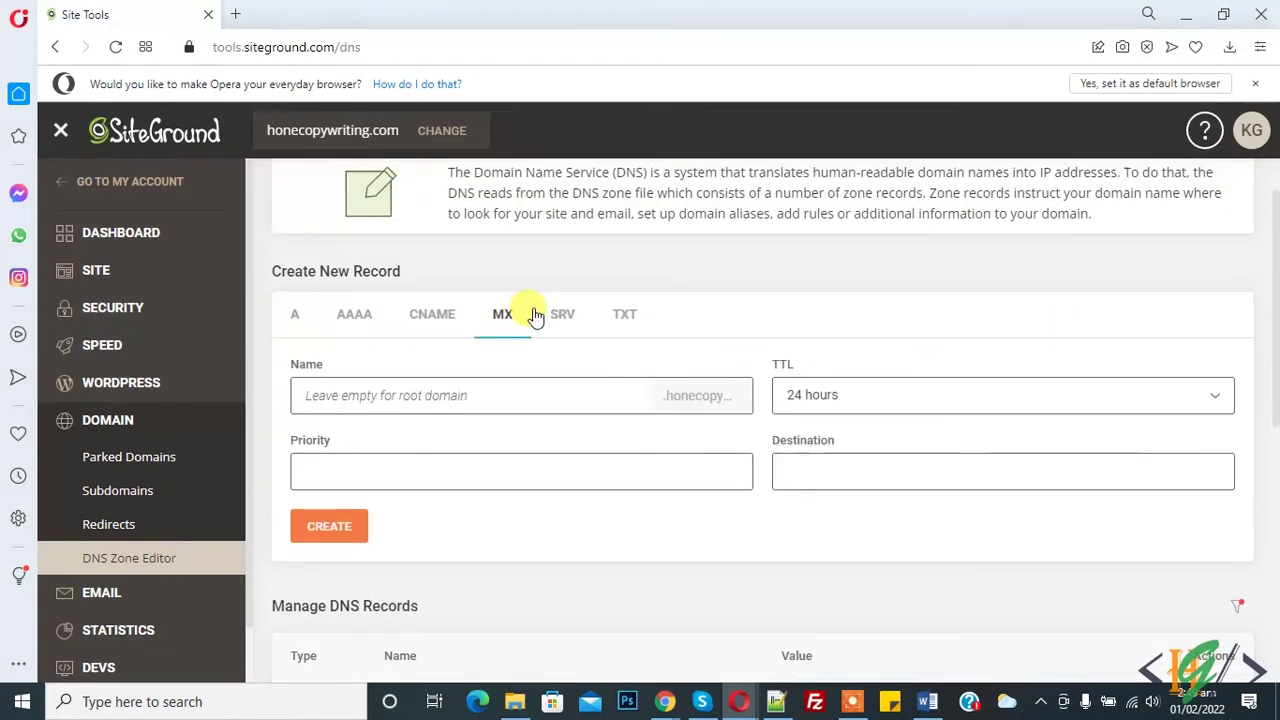
{"action": "left_click", "coordinate": [776, 701]}
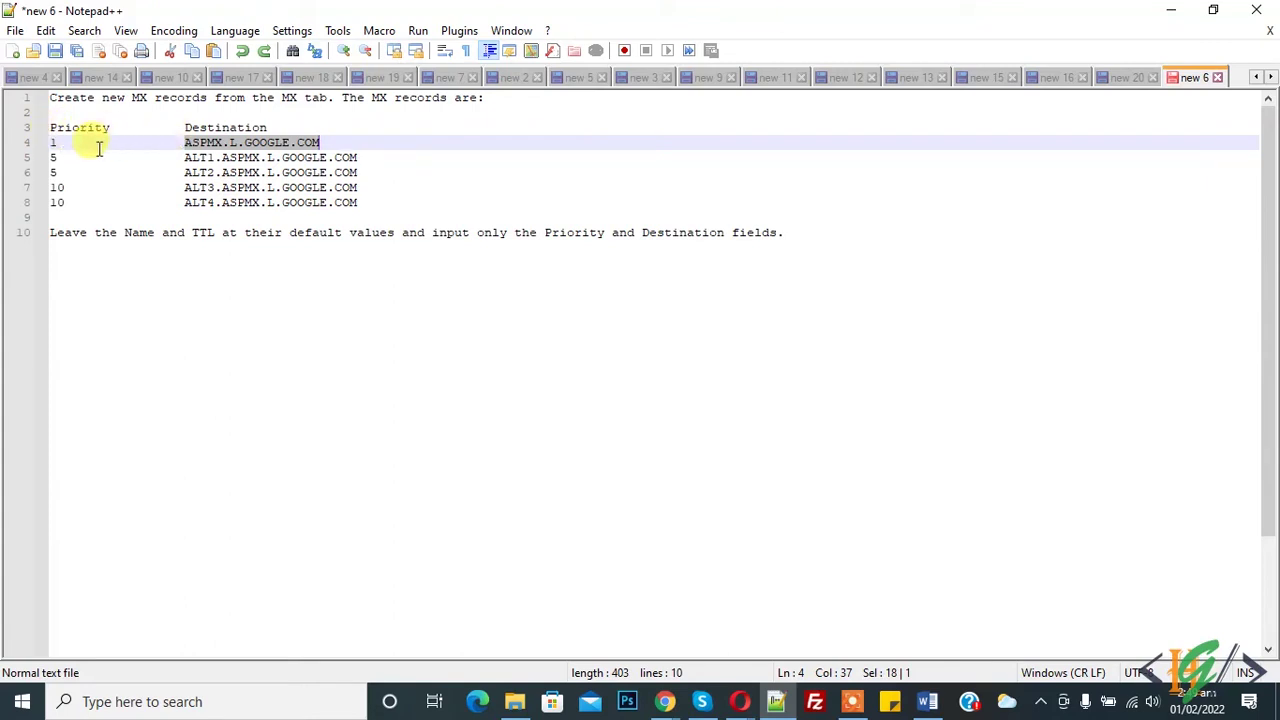
Copy the ASPMX.L.GOOGLE.COM destination from the Notepad++ notes and return to the browser
{"action": "left_click", "coordinate": [178, 145]}
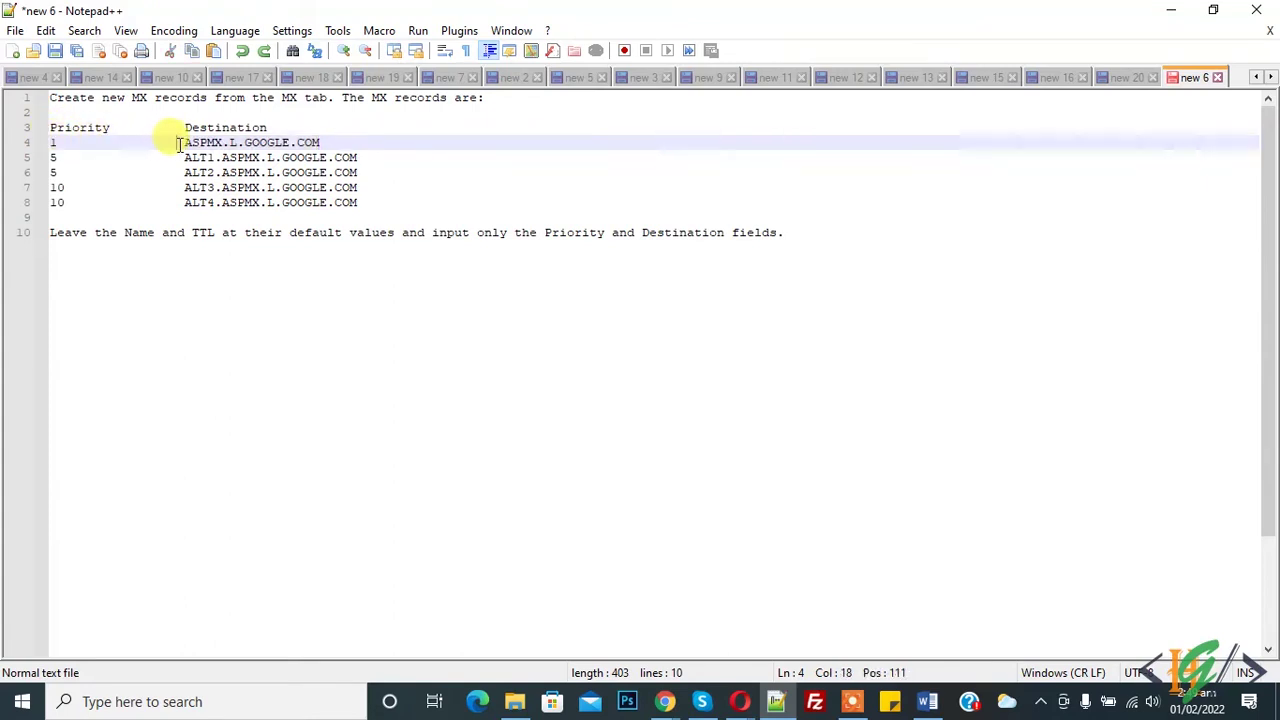
{"action": "left_click_drag", "start_coordinate": [189, 145], "coordinate": [312, 143]}
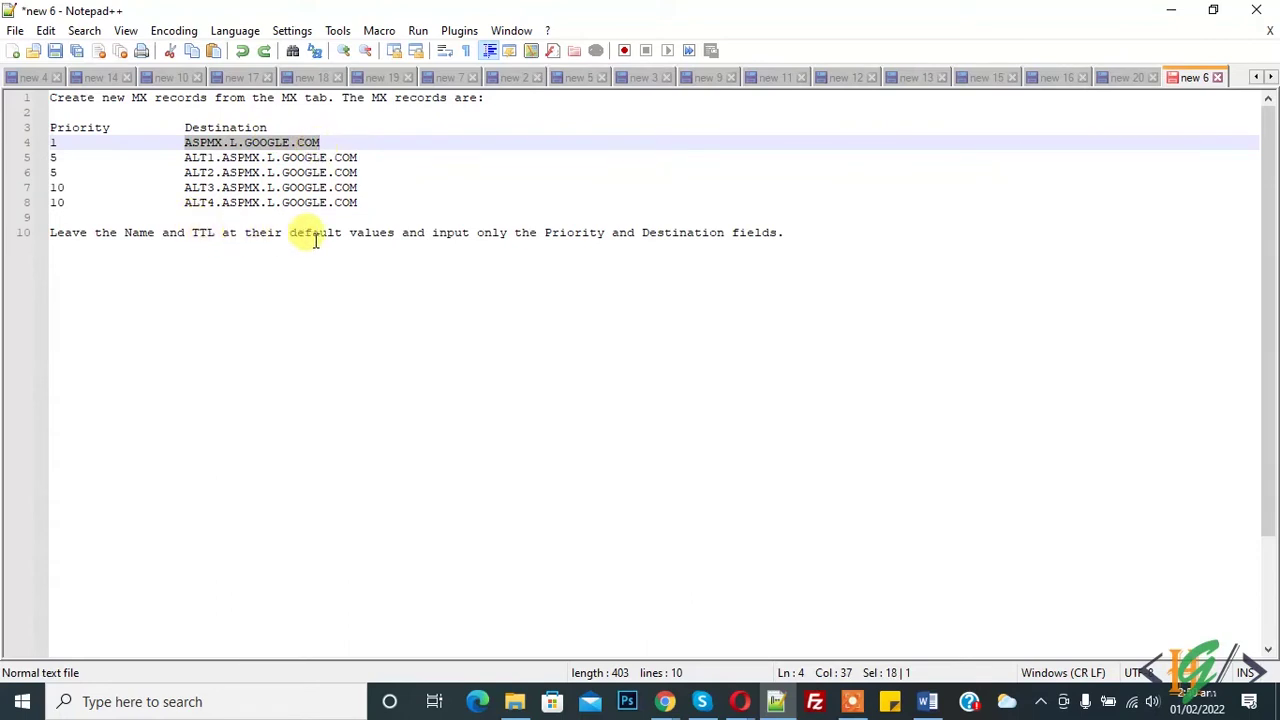
{"action": "left_click", "coordinate": [777, 701]}
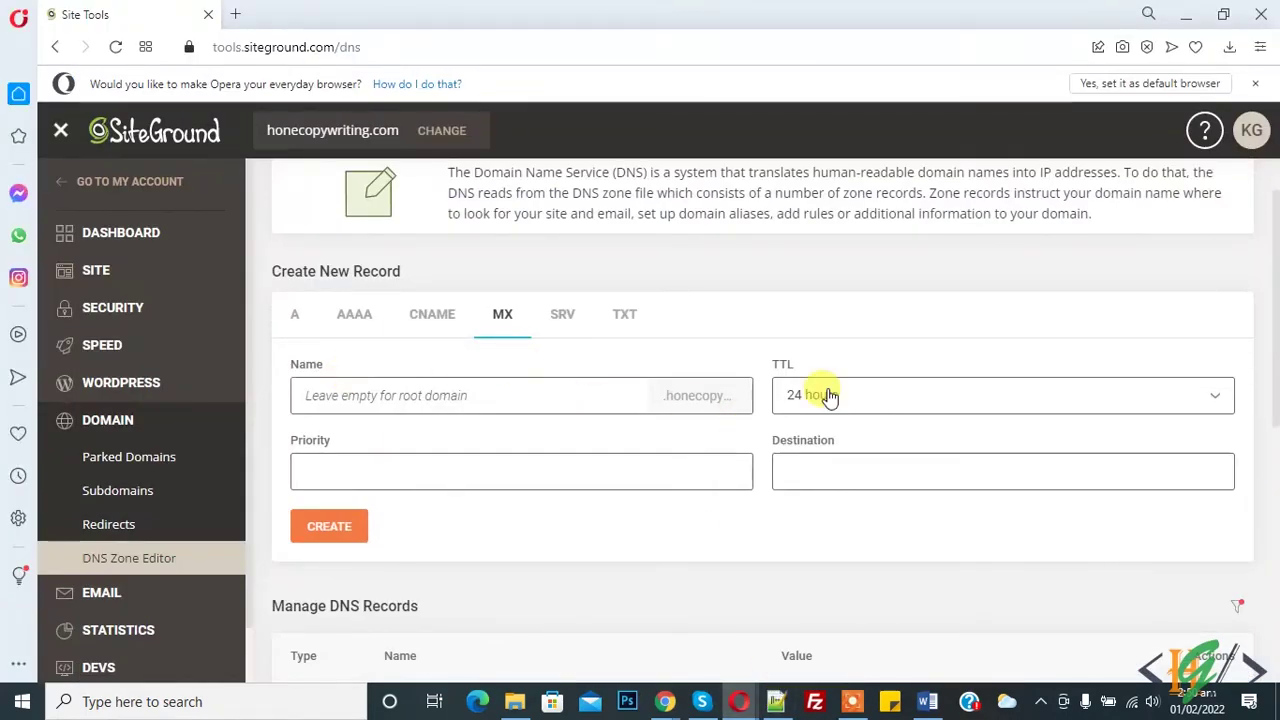
Create an MX record with priority 1 pointing to ASPMX.L.GOOGLE.COM
{"action": "left_click", "coordinate": [474, 461]}
{"action": "type", "text": "1"}
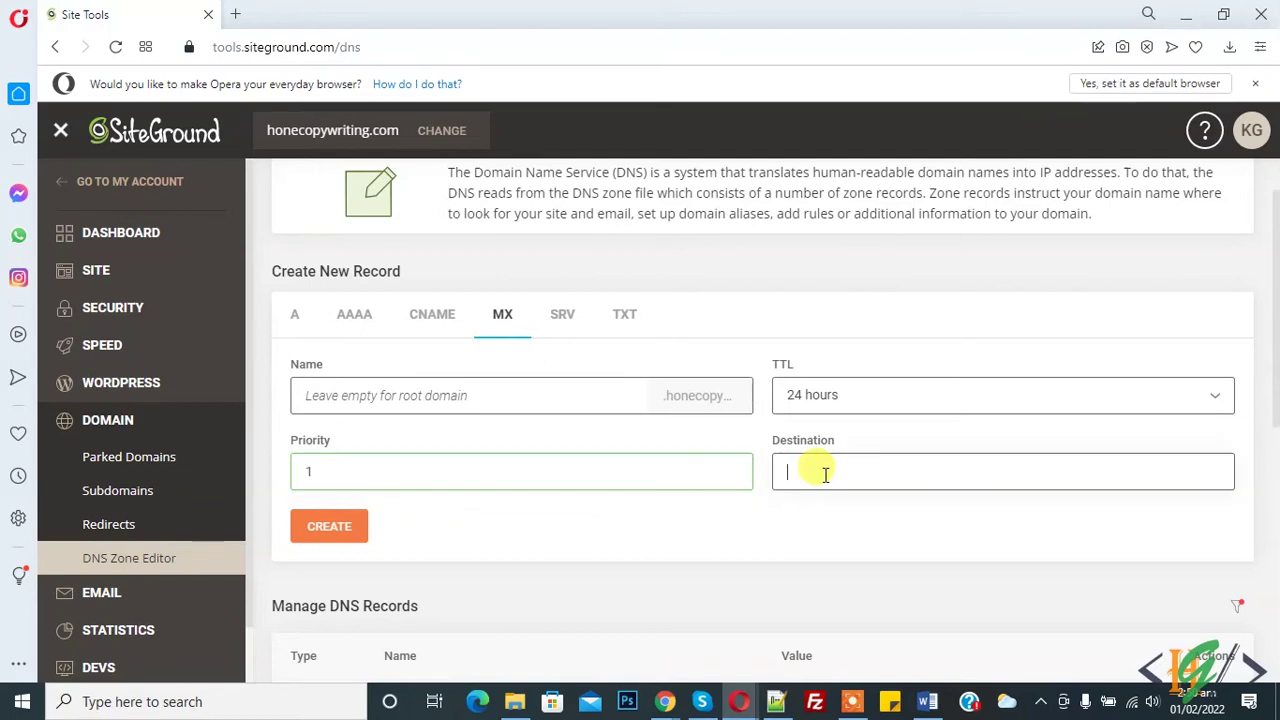
{"action": "type", "text": "aspmx.l.google.com"}
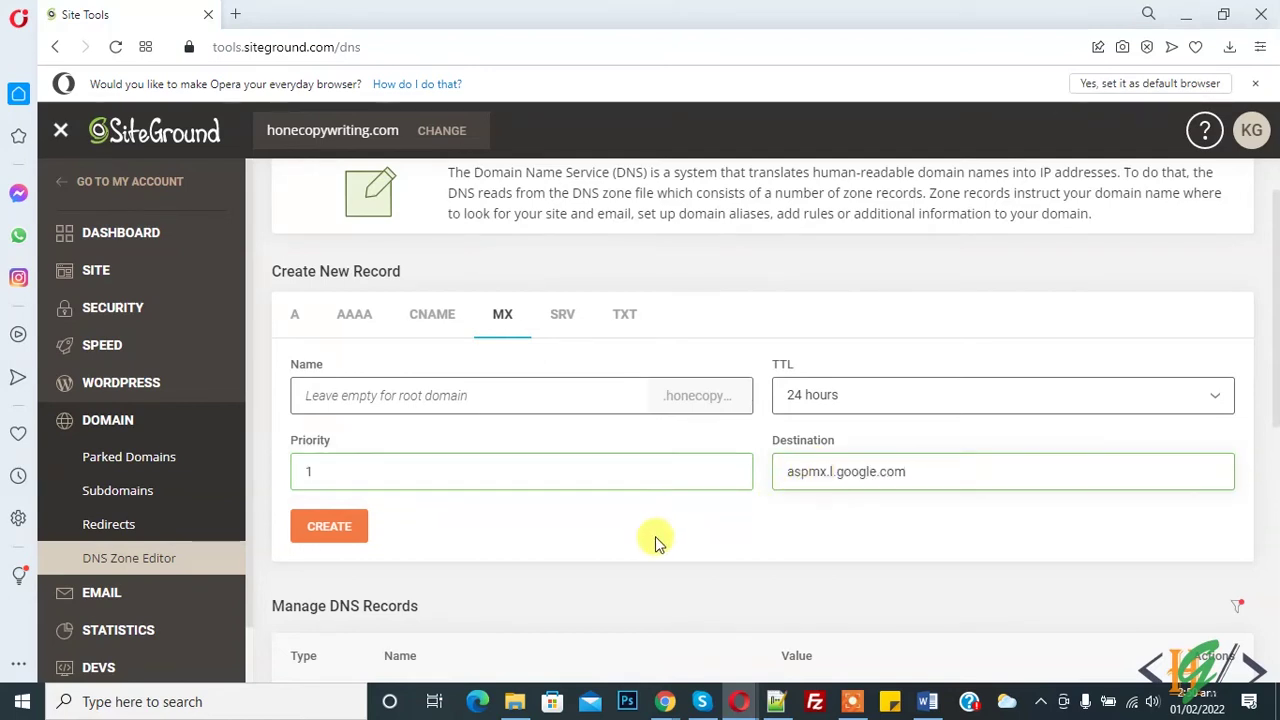
{"action": "left_click", "coordinate": [340, 526]}
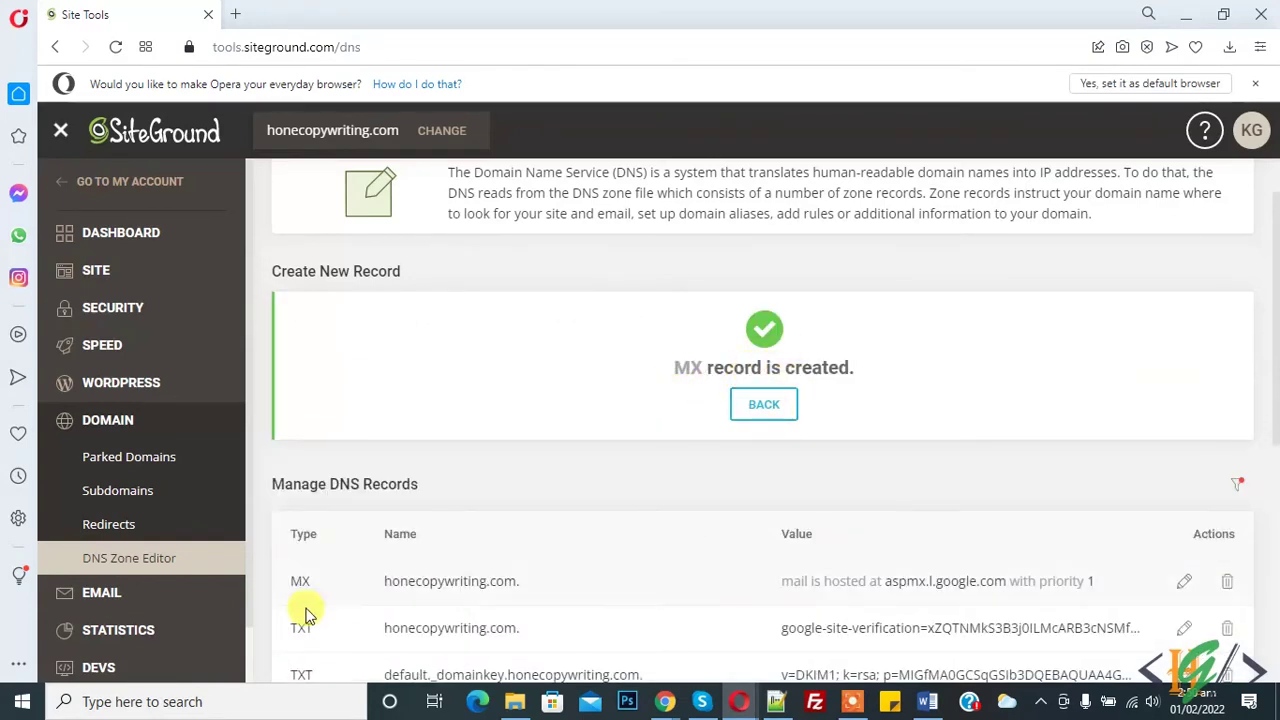
{"action": "left_click", "coordinate": [784, 412]}
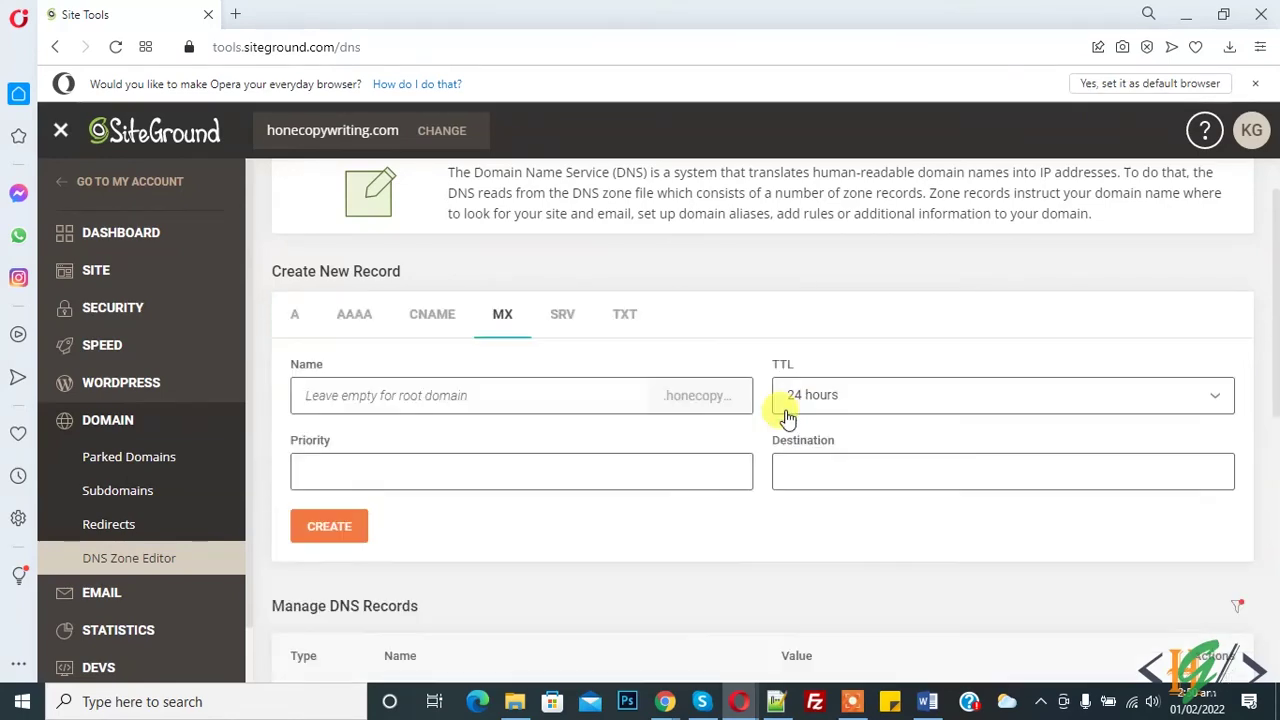
{"action": "left_click", "coordinate": [777, 702]}
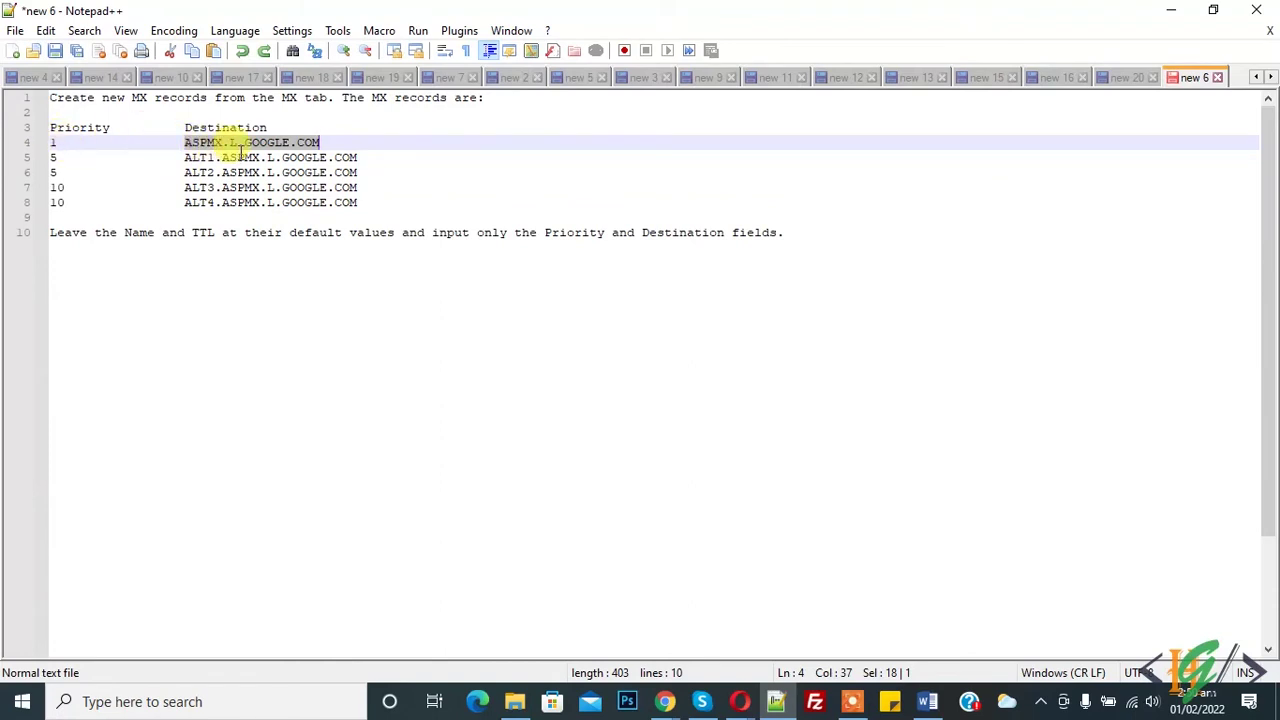
Copy ALT1.ASPMX.L.GOOGLE.COM from the notes and return to the MX record form
{"action": "left_click", "coordinate": [185, 158]}
{"action": "left_click_drag", "start_coordinate": [185, 158], "coordinate": [361, 157]}
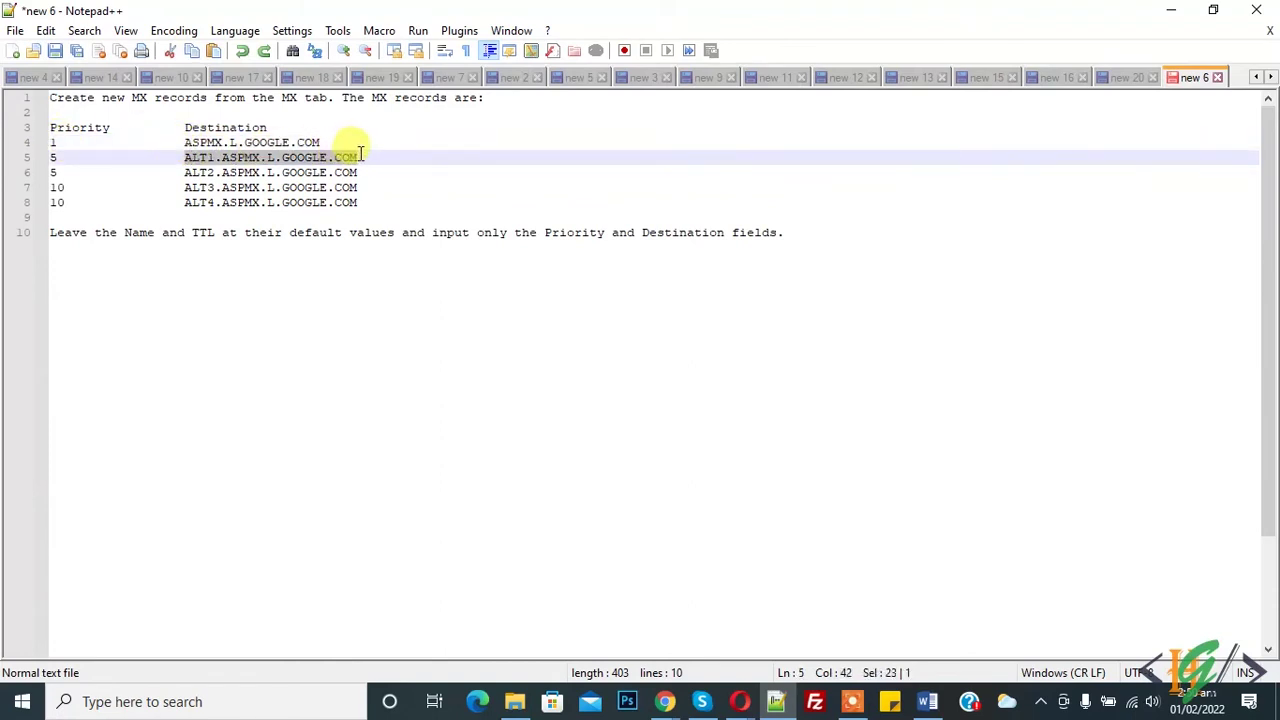
{"action": "left_click", "coordinate": [57, 158]}
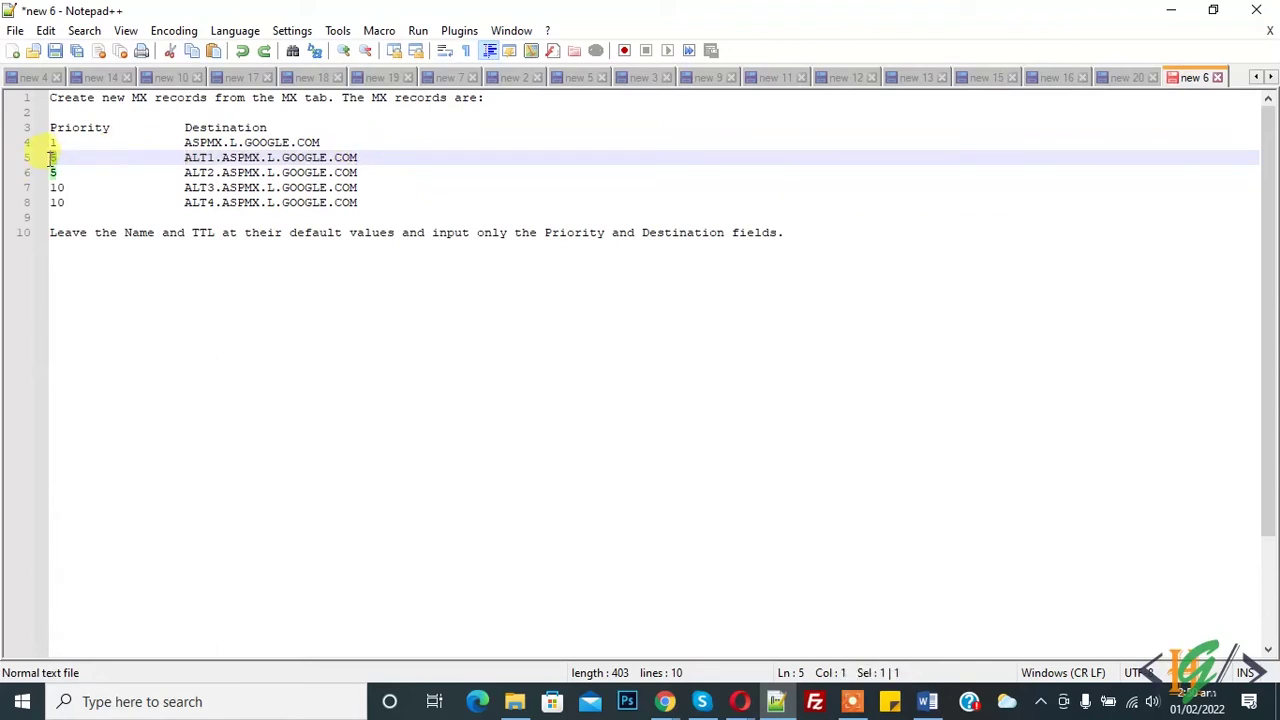
{"action": "left_click", "coordinate": [190, 143]}
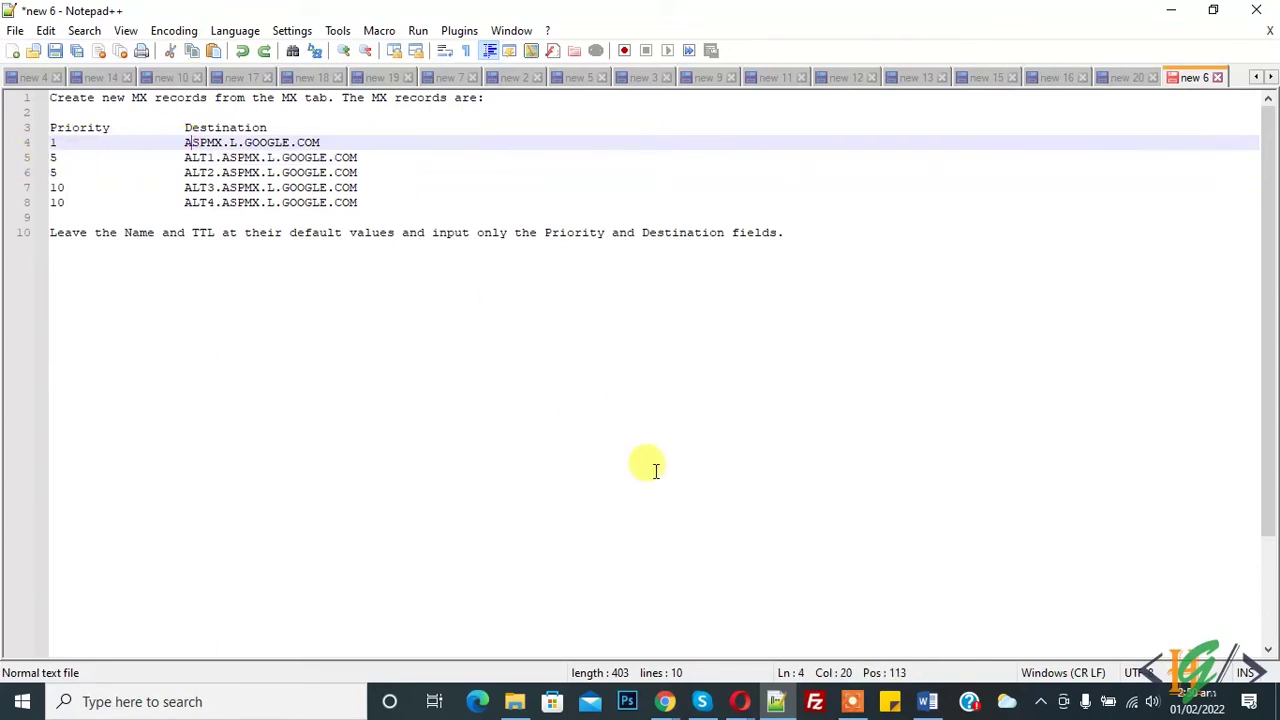
{"action": "left_click", "coordinate": [777, 700]}
{"action": "left_click", "coordinate": [538, 467]}
Create the priority 5 MX record pointing to ALT1.ASPMX.L.GOOGLE.COM
{"action": "type", "text": "5"}
{"action": "left_click", "coordinate": [806, 471]}
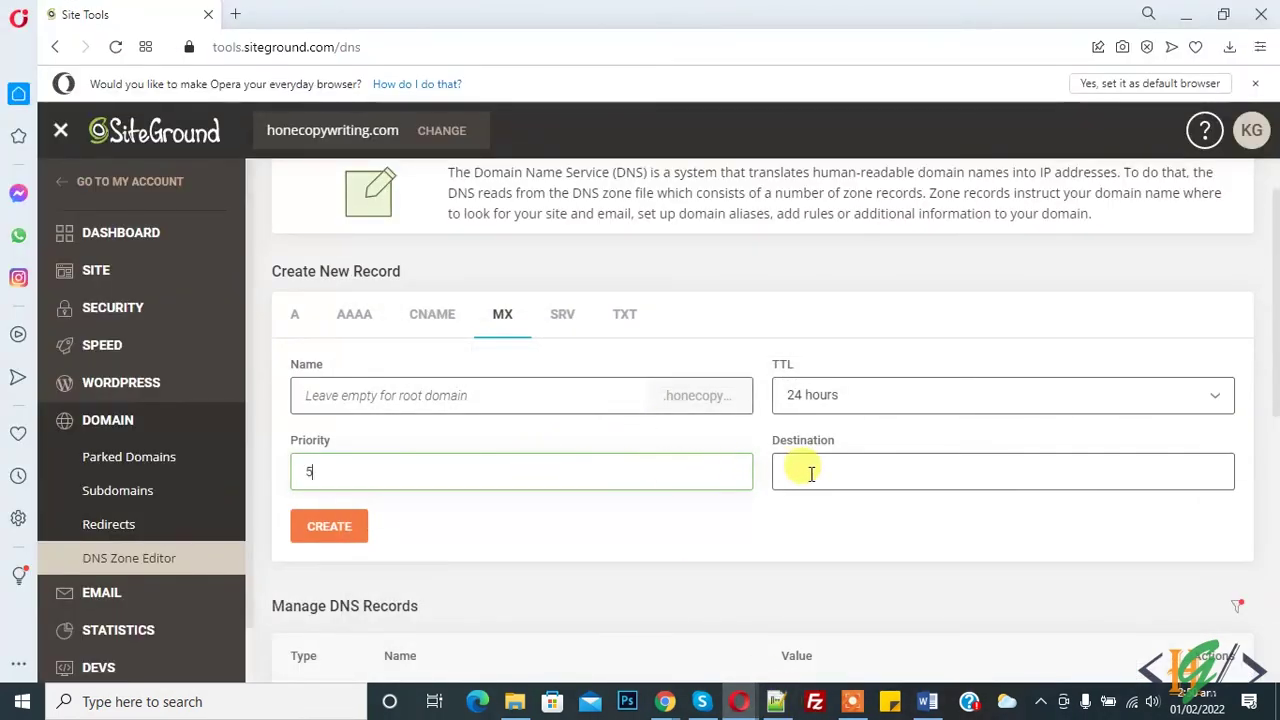
{"action": "type", "text": "alt1.aspmx.l.google.com"}
{"action": "left_click", "coordinate": [329, 527]}
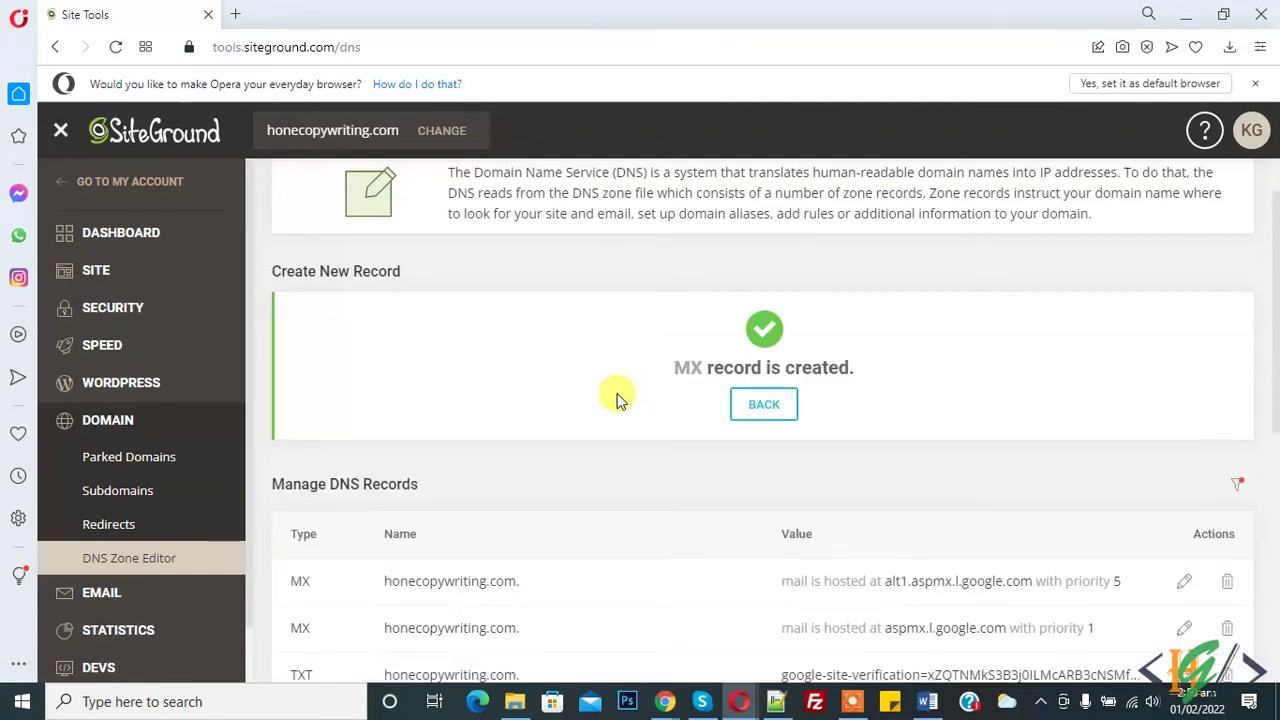
{"action": "left_click", "coordinate": [764, 404]}
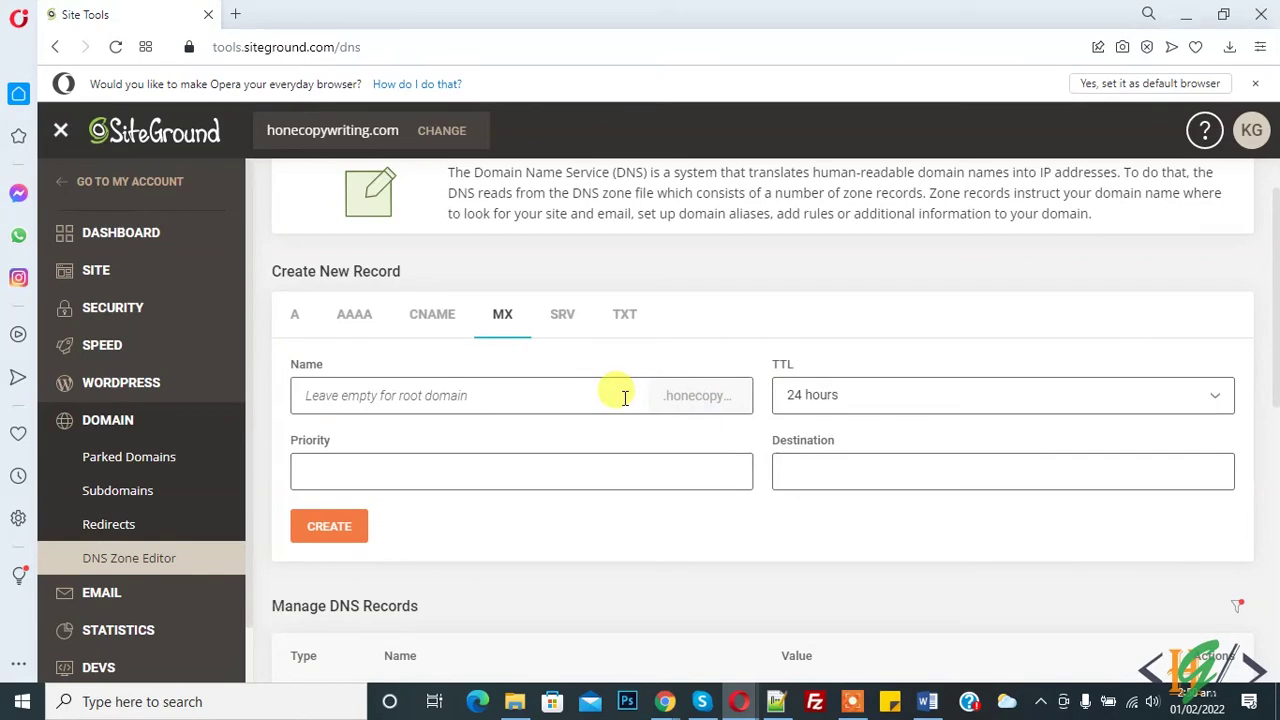
Create the priority 10 MX record for the alt4 Google mail server
{"action": "left_click", "coordinate": [778, 702]}
{"action": "left_click", "coordinate": [740, 702]}
{"action": "left_click", "coordinate": [509, 460]}
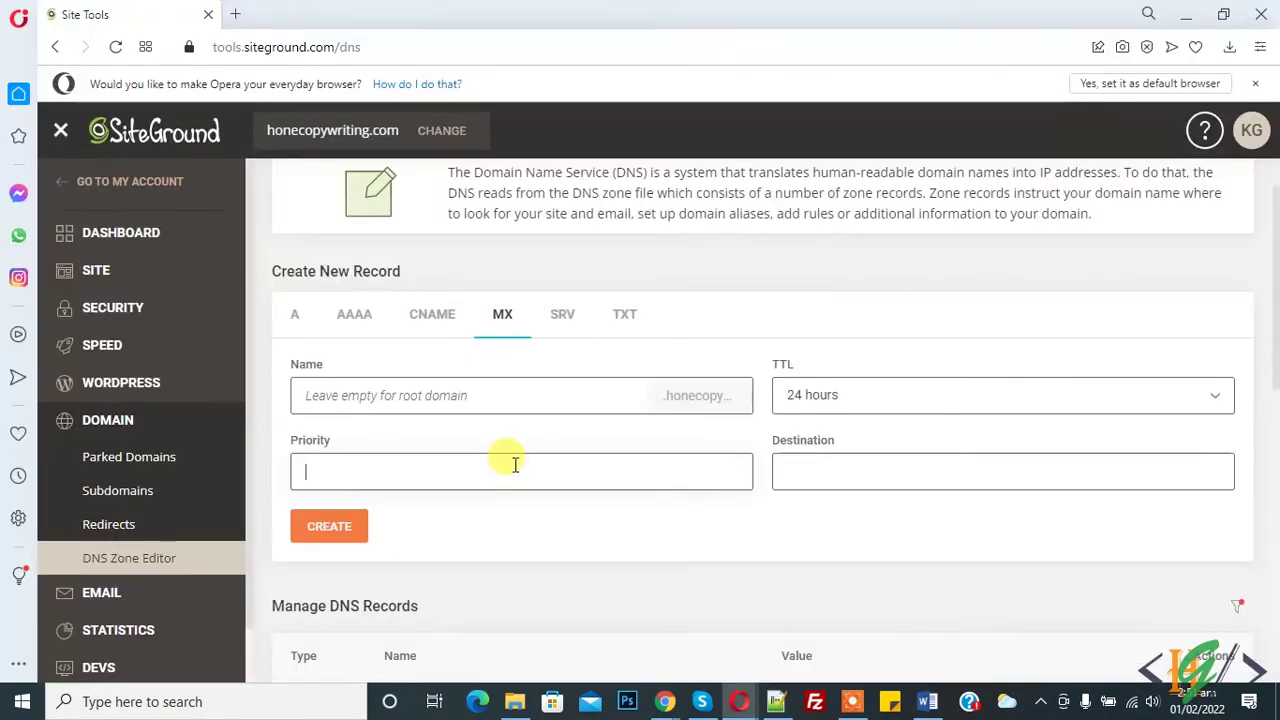
{"action": "type", "text": "10"}
{"action": "left_click", "coordinate": [810, 462]}
{"action": "type", "text": "alt4.aspmx.l.google.com"}
{"action": "left_click", "coordinate": [340, 525]}
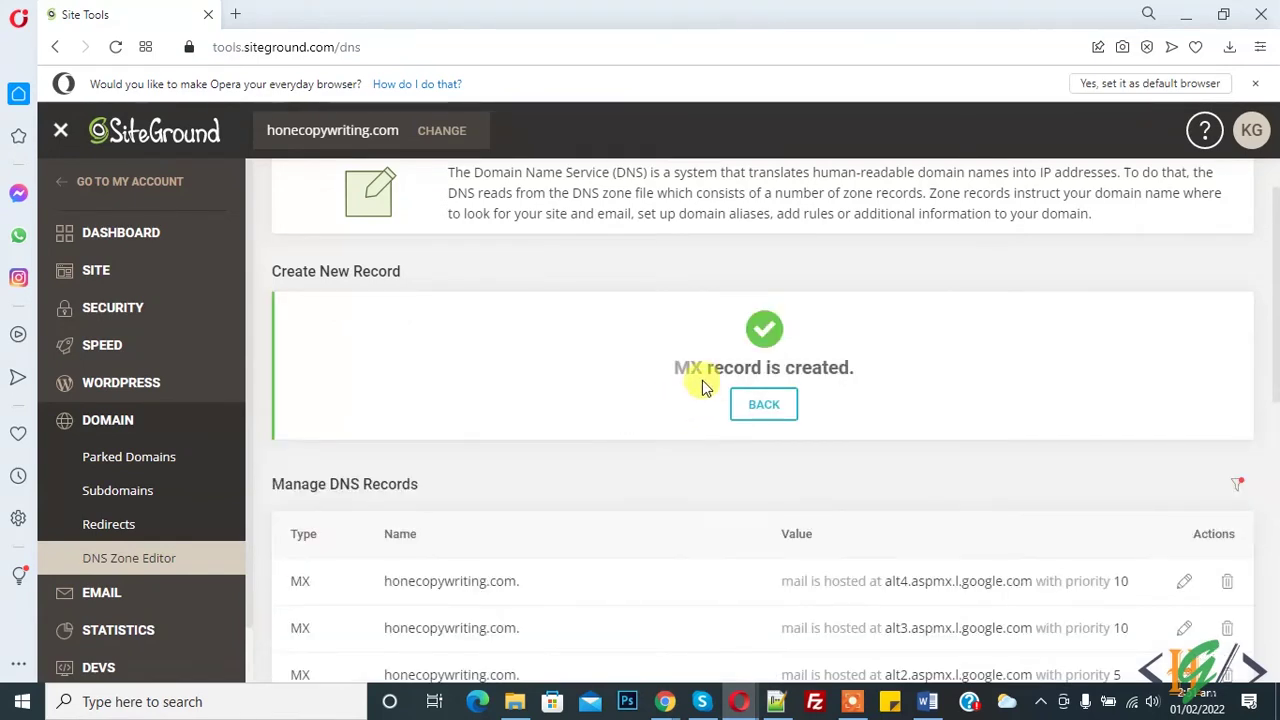
{"action": "left_click", "coordinate": [764, 404]}
{"action": "left_click_drag", "start_coordinate": [1276, 322], "coordinate": [1276, 420]}
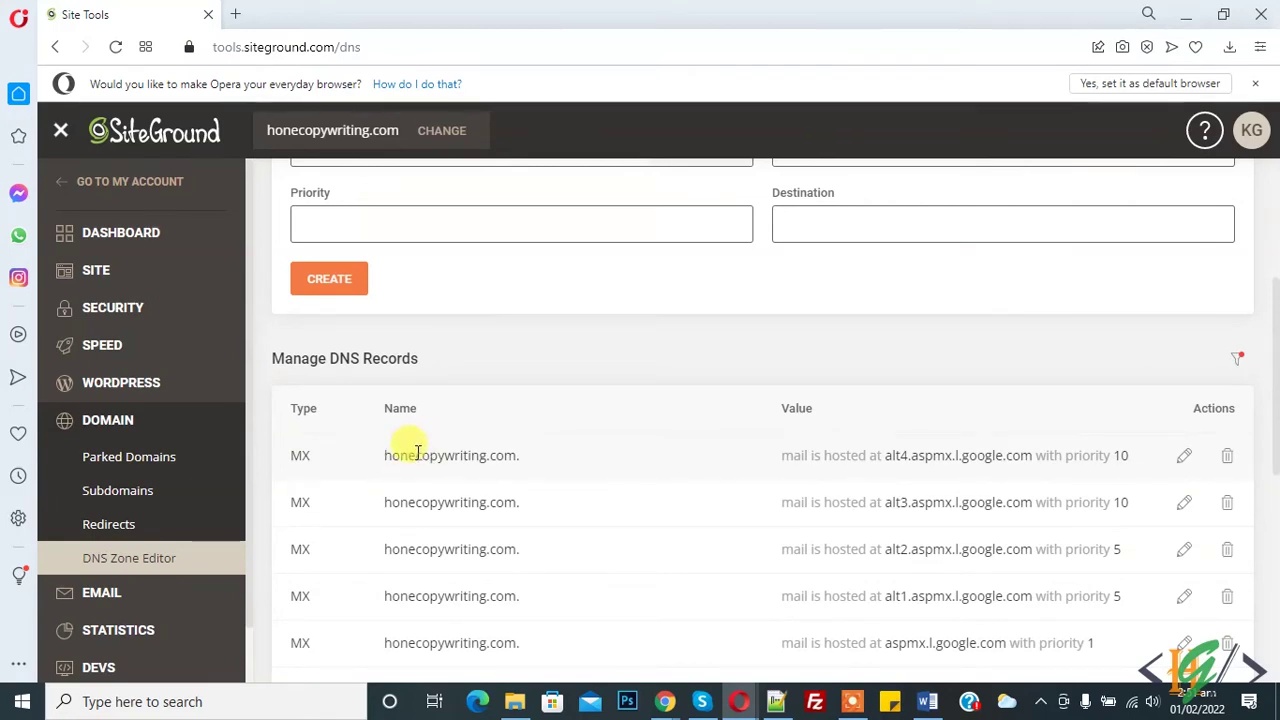
{"action": "left_click", "coordinate": [776, 701]}
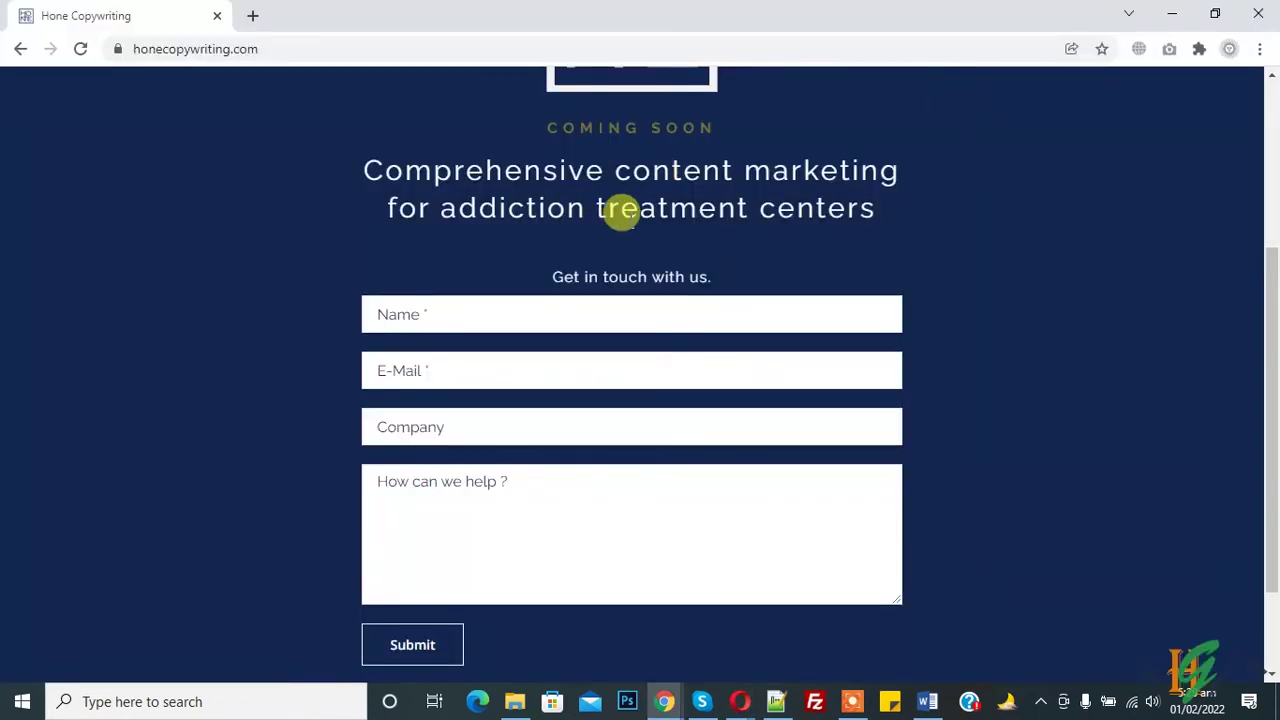
Fill the contact form's name from a saved suggestion and submit the test message
{"action": "left_click", "coordinate": [452, 316]}
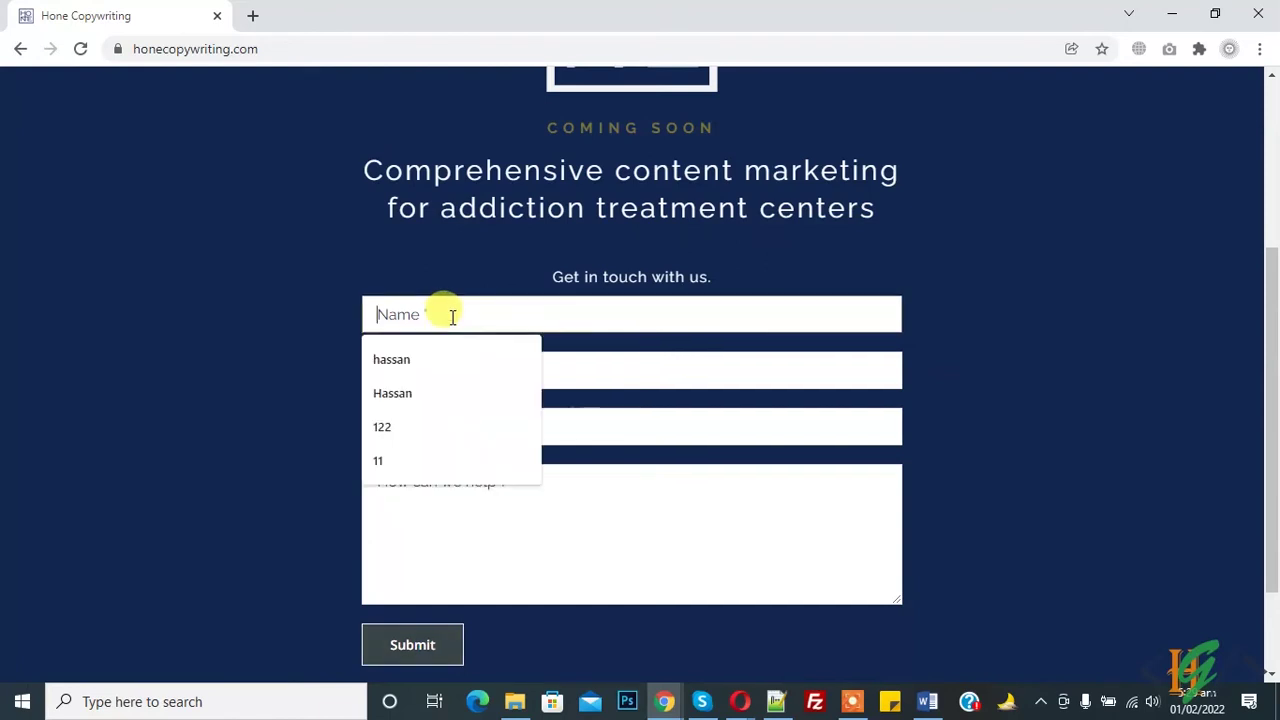
{"action": "left_click", "coordinate": [410, 360]}
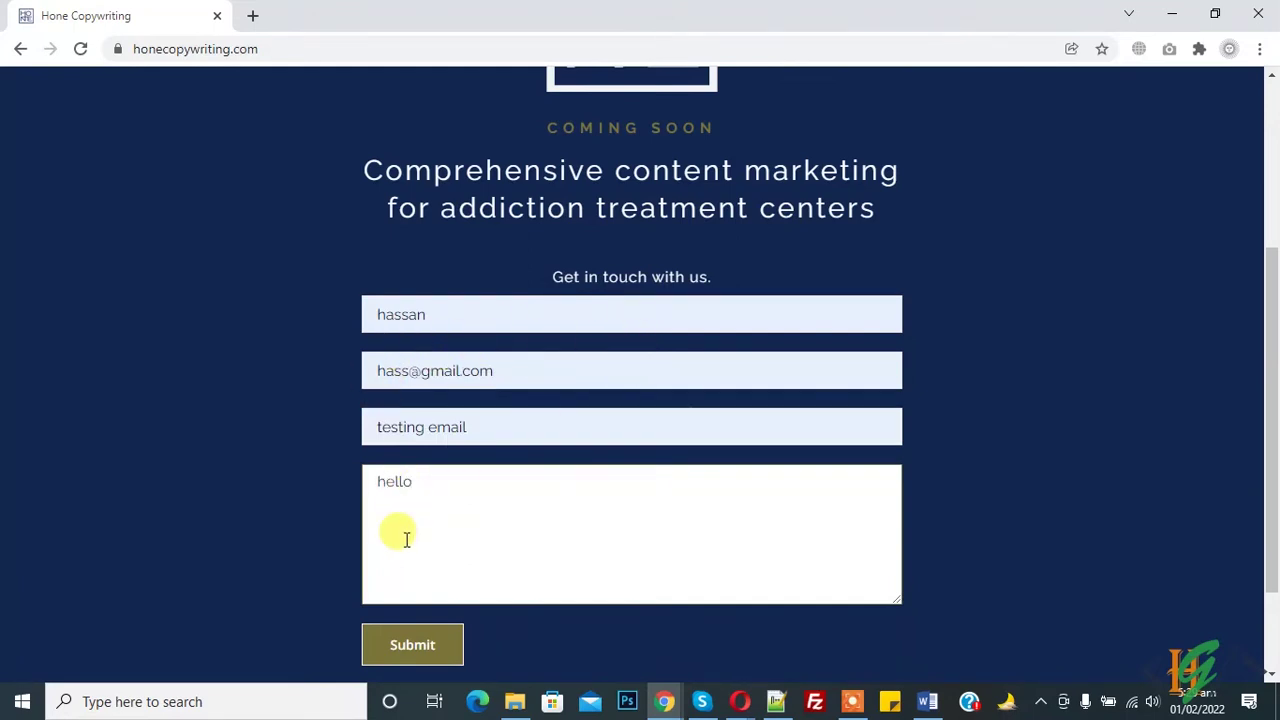
{"action": "left_click", "coordinate": [408, 644]}
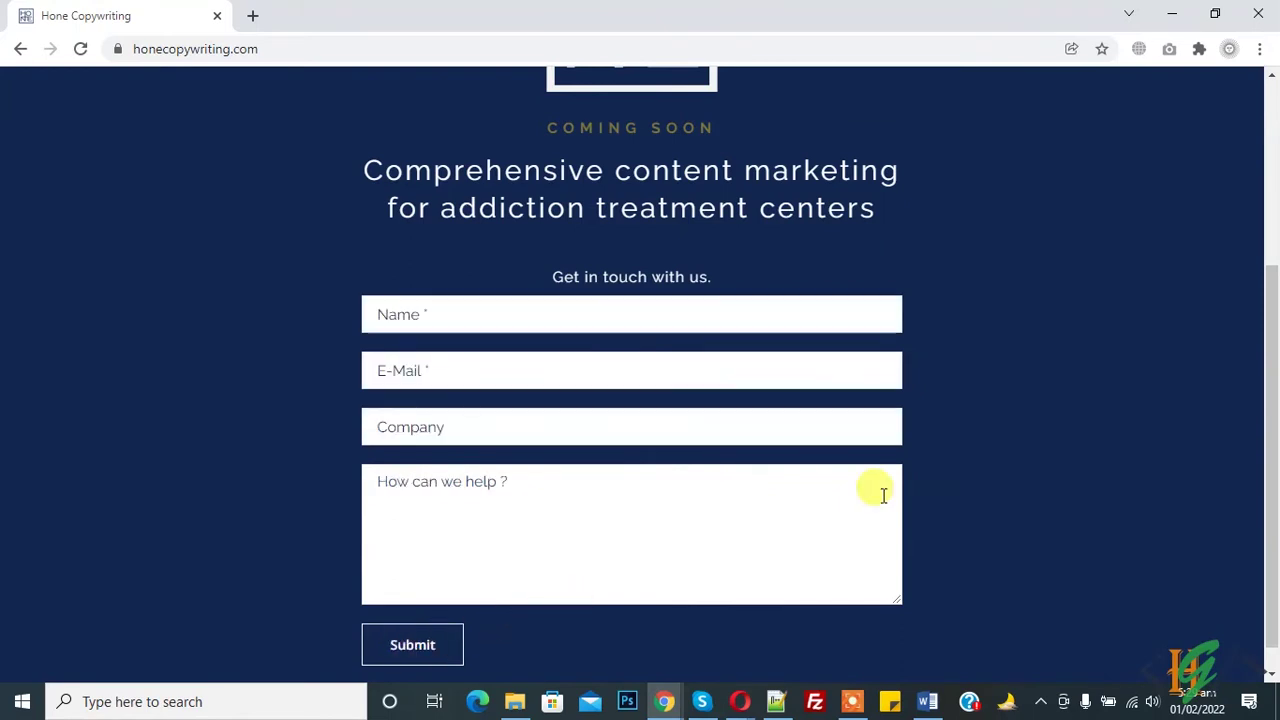
{"action": "left_click_drag", "start_coordinate": [1274, 471], "coordinate": [1272, 576]}
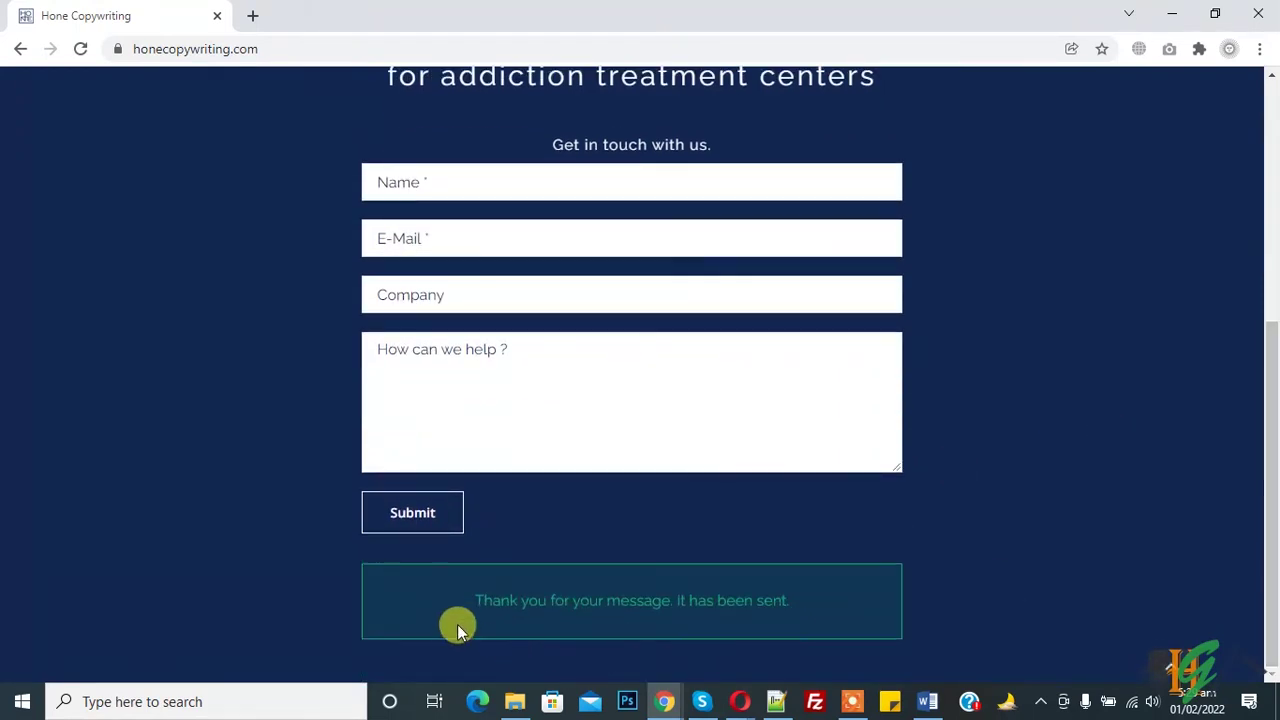
{"action": "left_click_drag", "start_coordinate": [1270, 512], "coordinate": [1272, 476]}
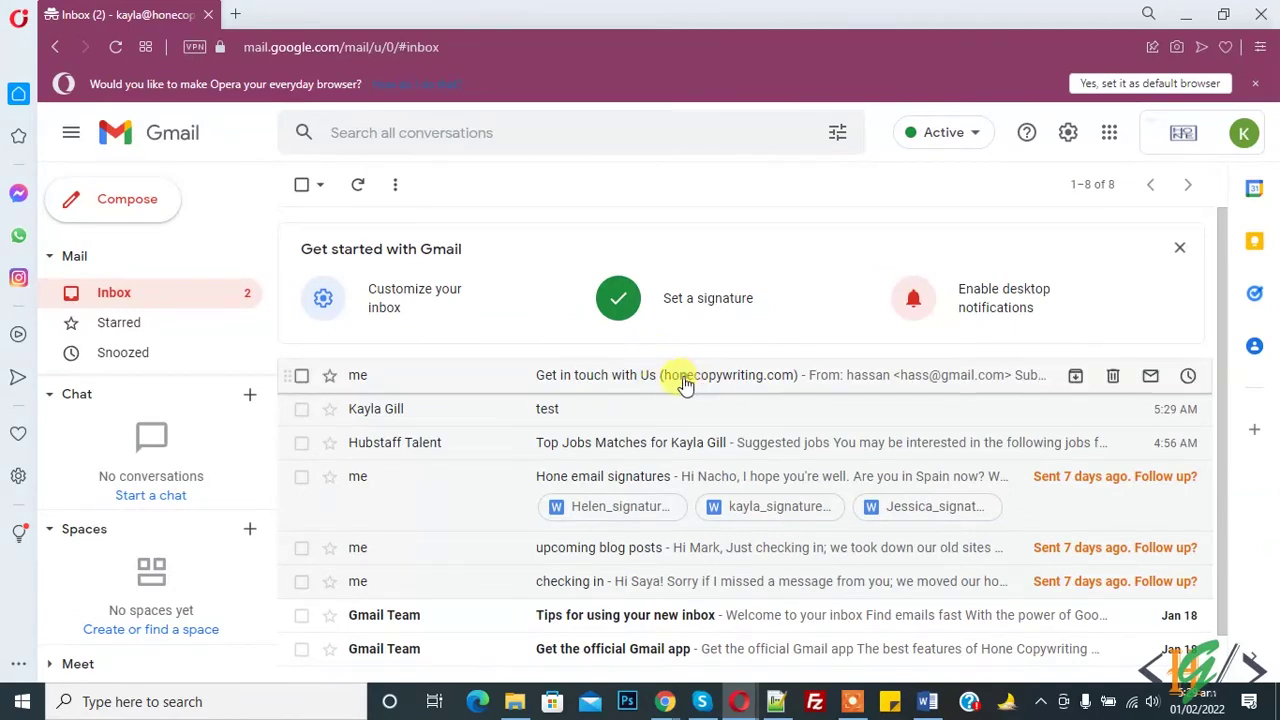
Open the 'Get in touch with Us (honecopywriting.com)' email in the Gmail inbox
{"action": "left_click", "coordinate": [684, 384]}
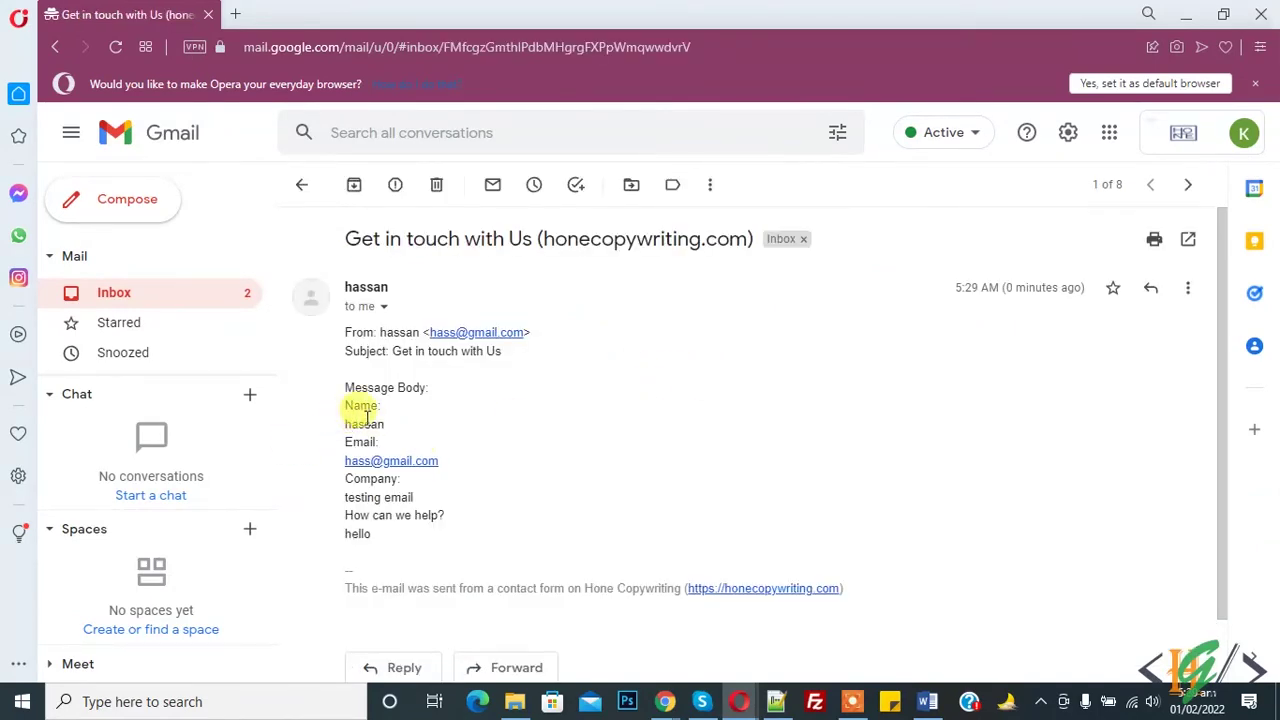